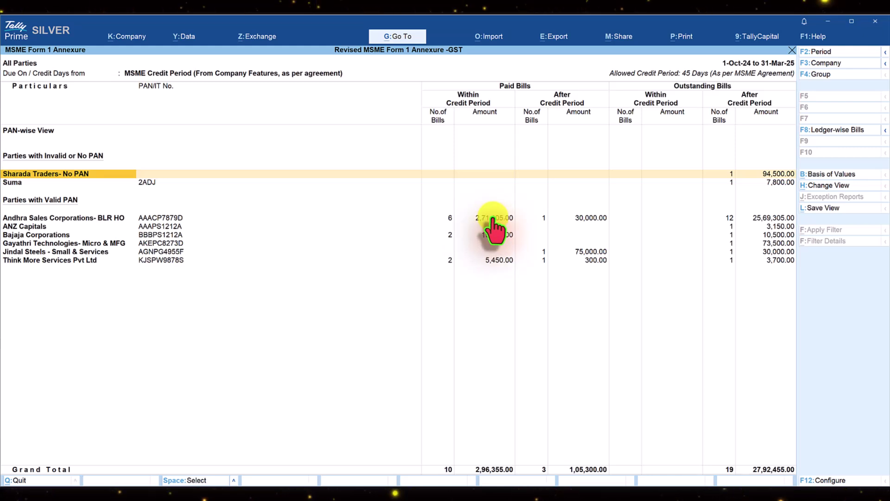
Drill into Andhra Sales Corporations- BLR HO to list each branch's bills for PAN AAACP7879D
click(87, 219)
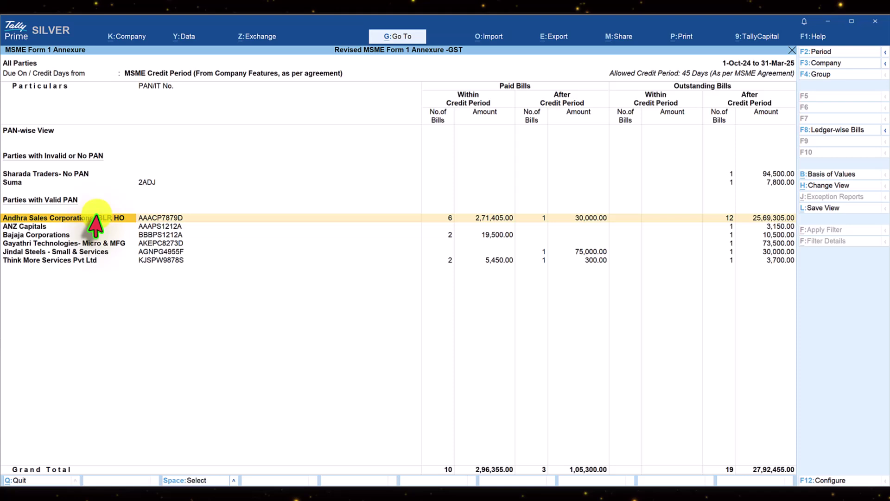
click(96, 218)
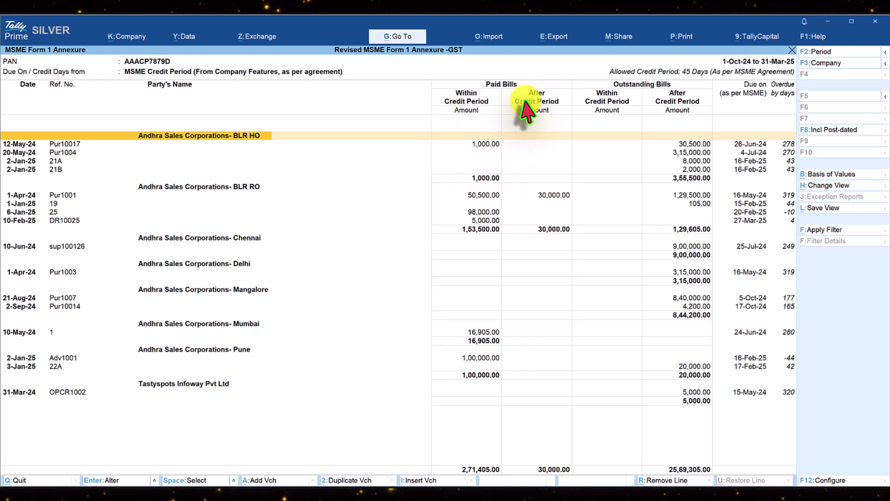
Expand the 12-May-24 bill Pur10017 to show its voucher lines
click(484, 144)
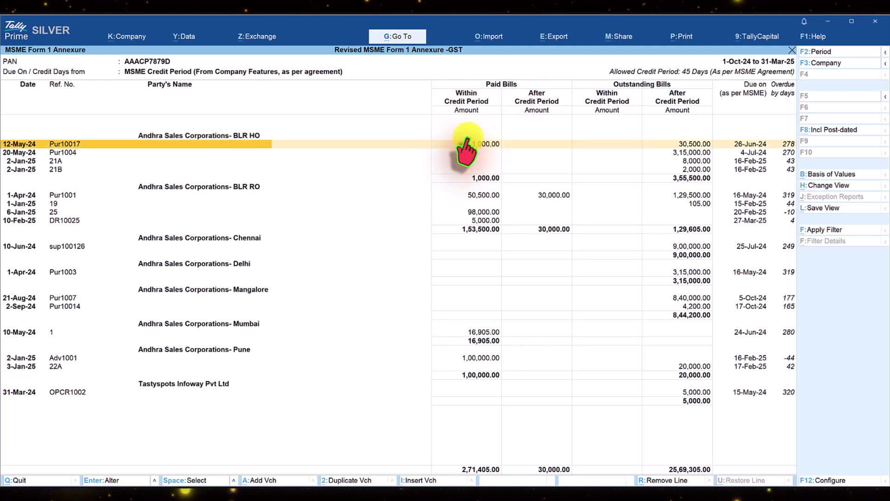
click(485, 144)
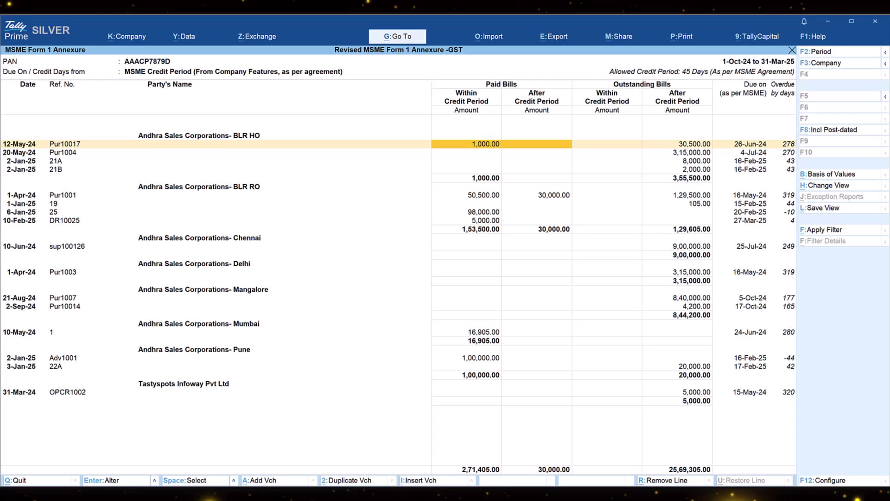
key(shift+Return)
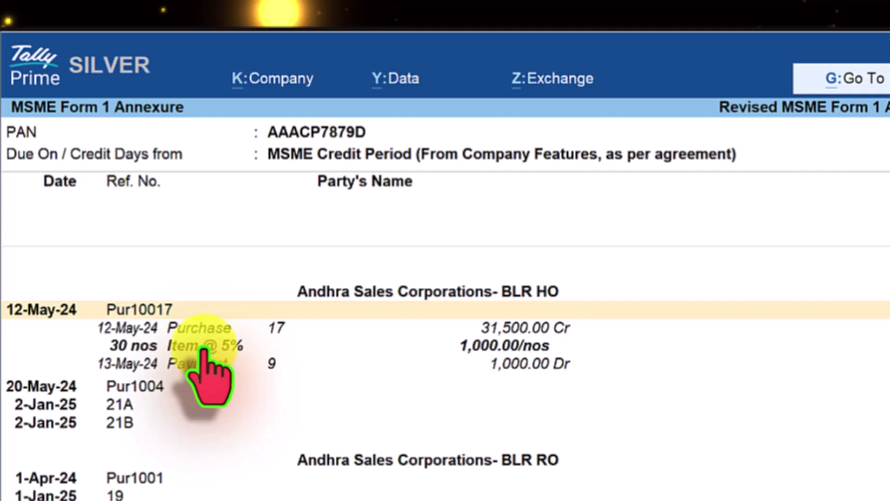
Inspect Purchase voucher 17 behind Pur10017, then return to the annexure
click(198, 327)
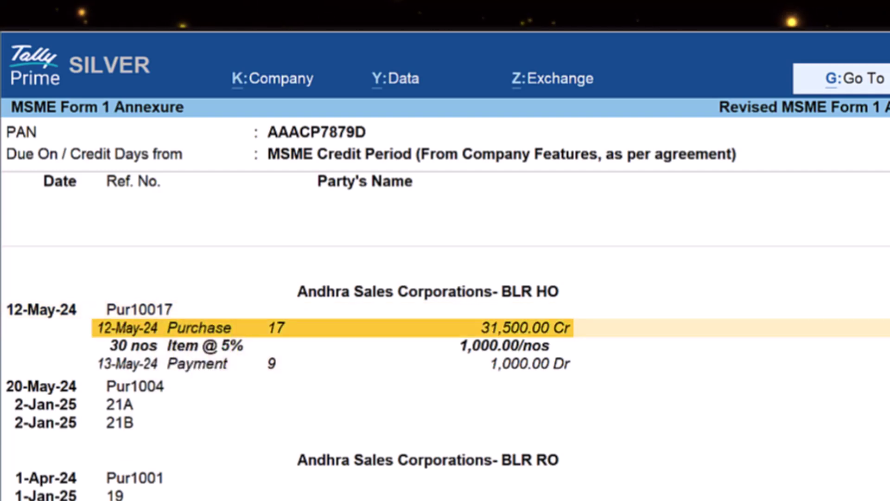
key(Return)
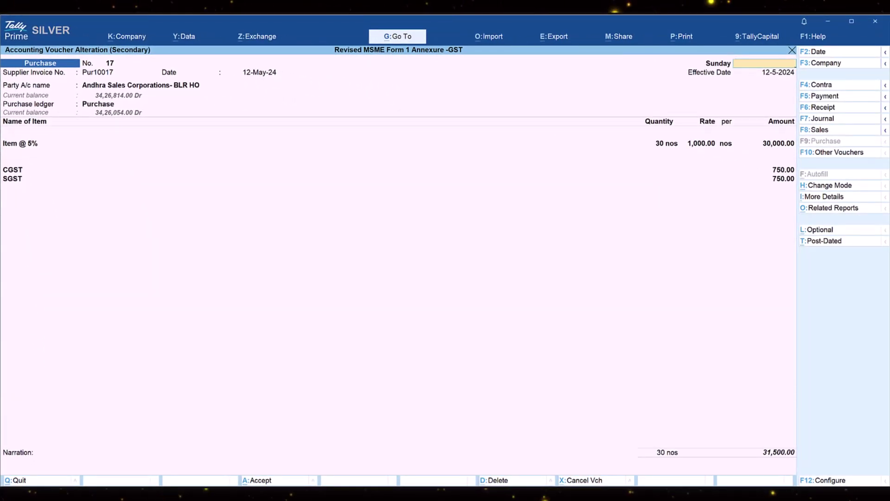
key(Escape)
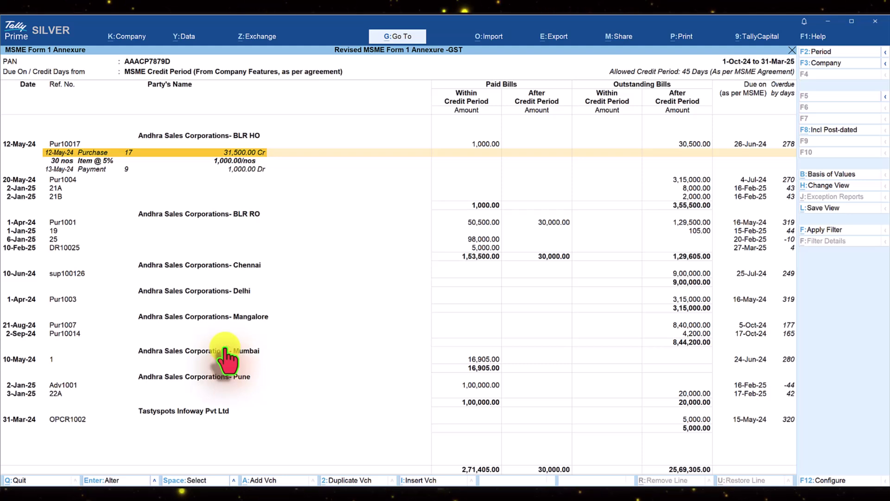
Expand Tastyspots Infoway's bill OPCR1002 and select its 31-Mar-24 Opening Balance of 5,000.00 Cr
key(Down)
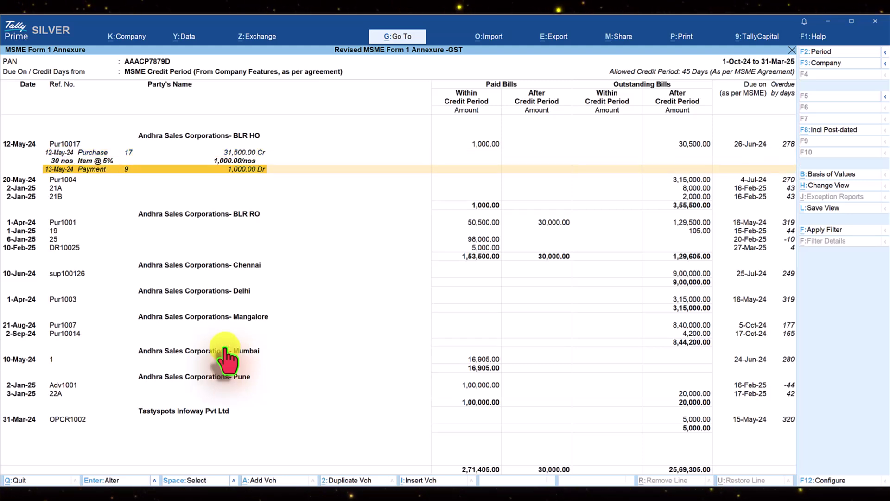
key(Down)
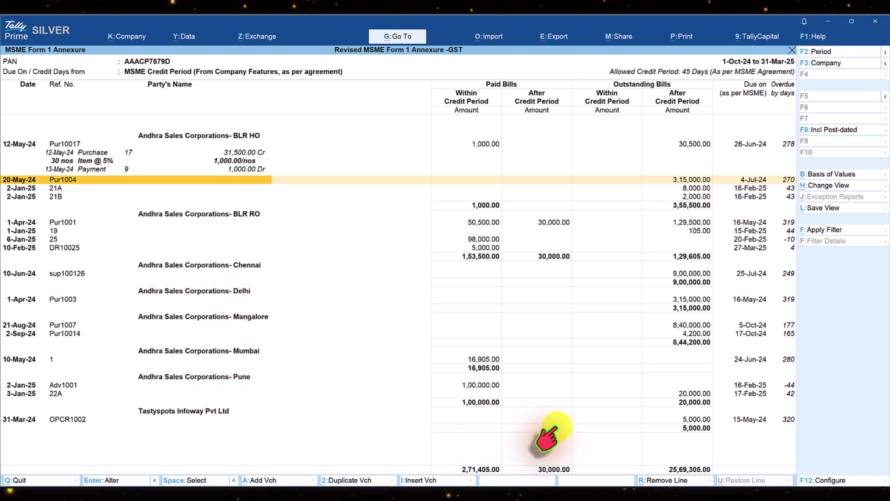
click(440, 420)
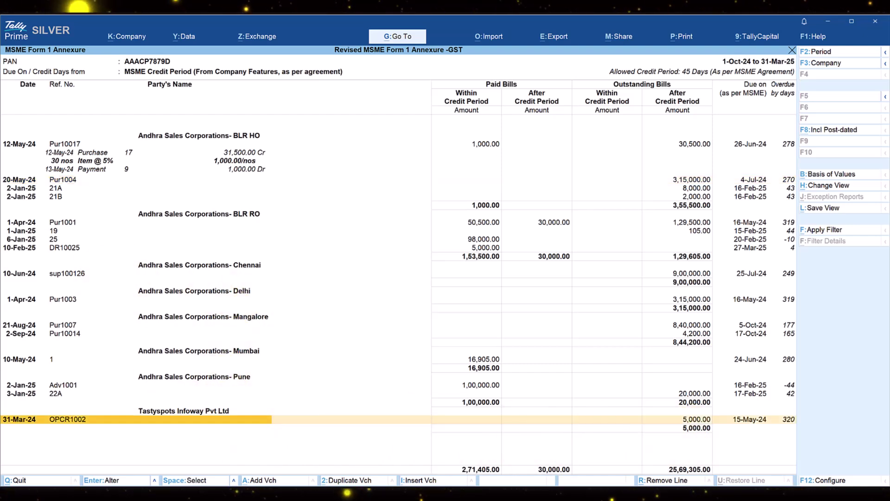
key(shift+Return)
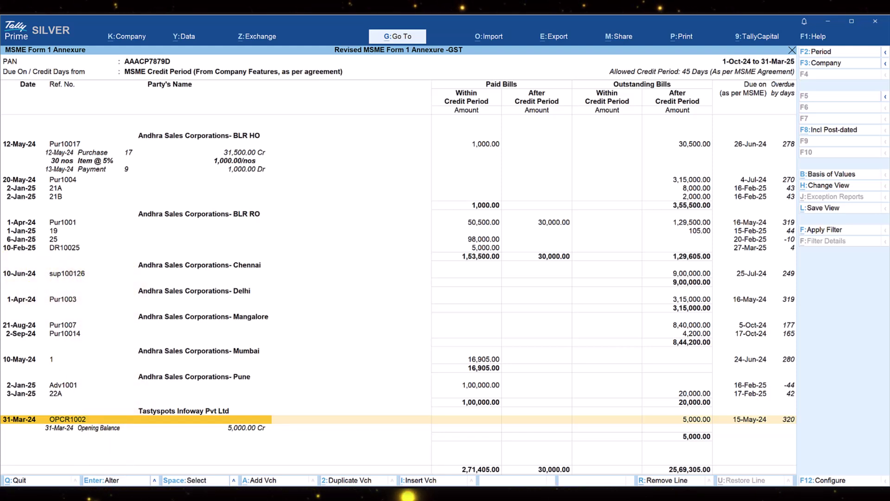
key(Down)
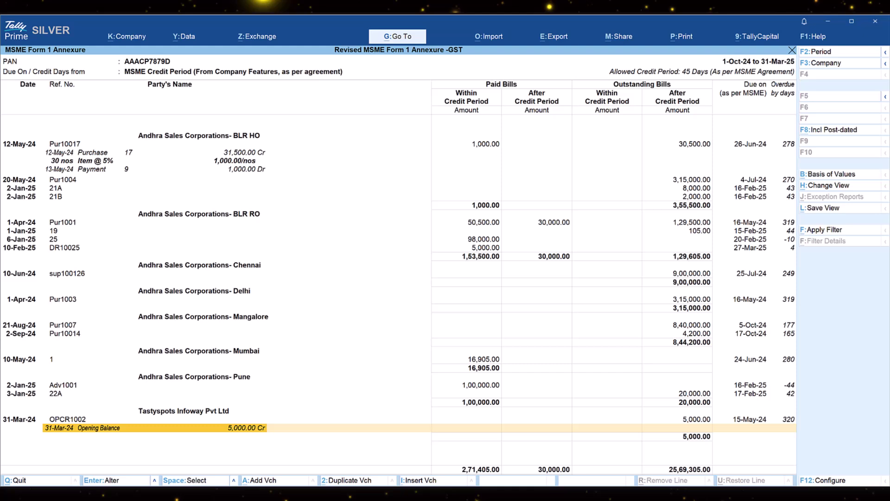
key(Return)
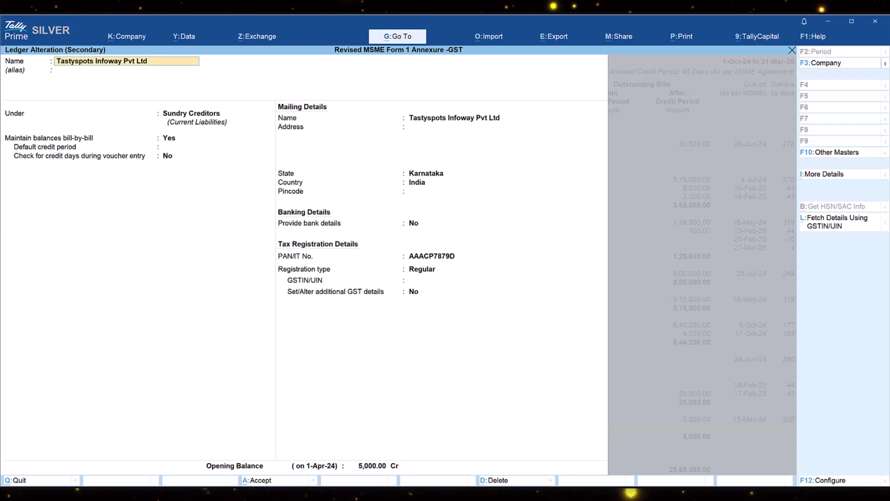
key(Escape)
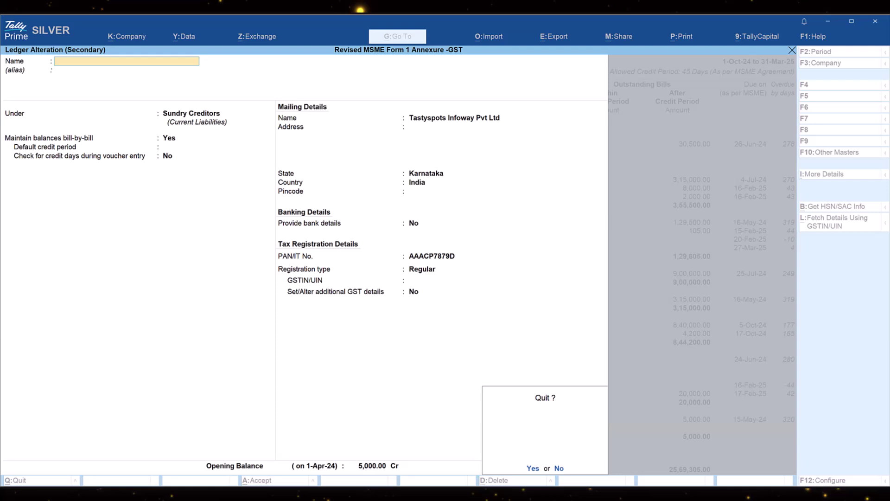
key(y)
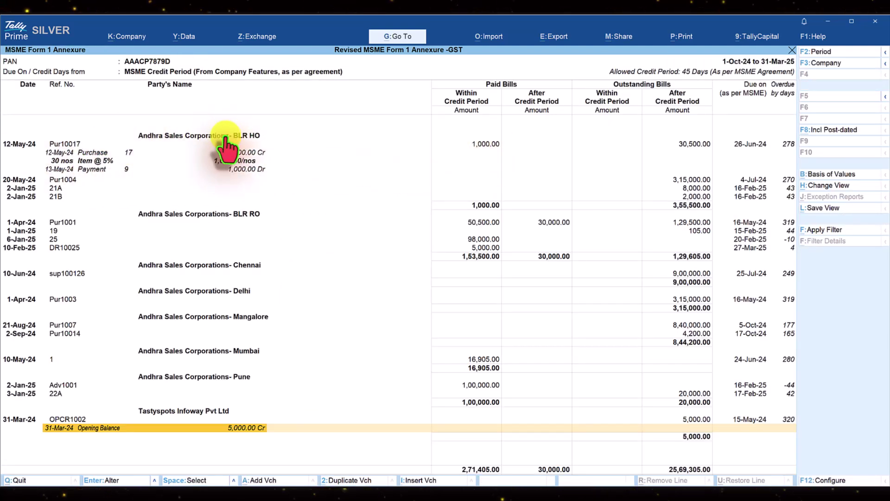
click(87, 153)
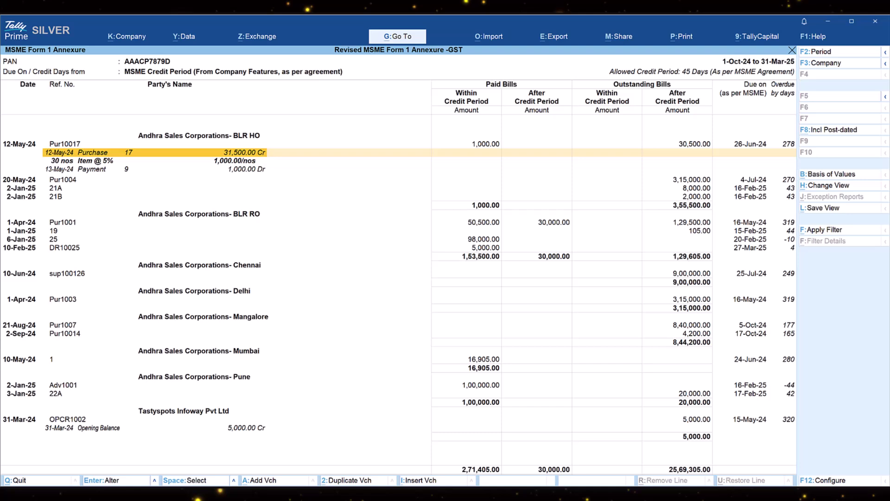
key(Return)
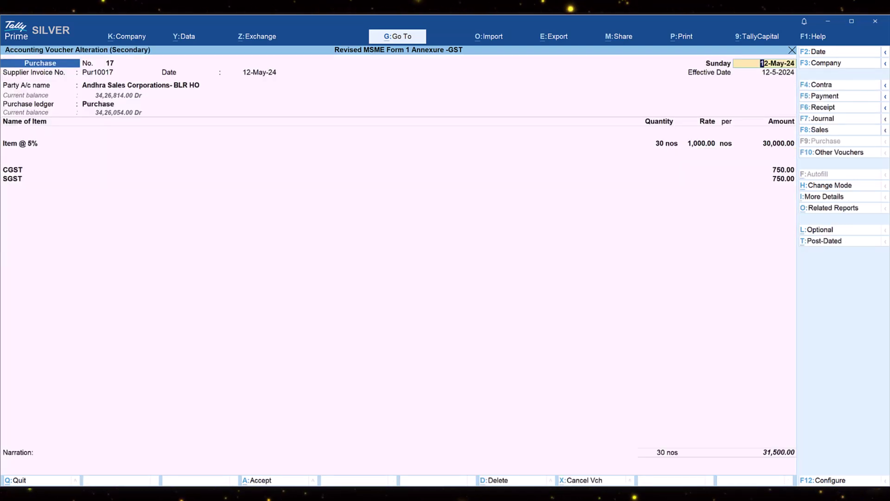
click(139, 89)
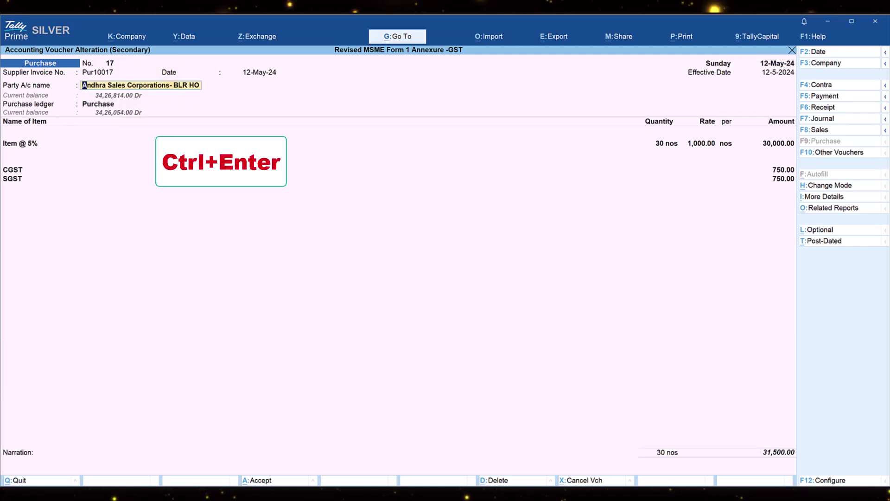
key(ctrl+Return)
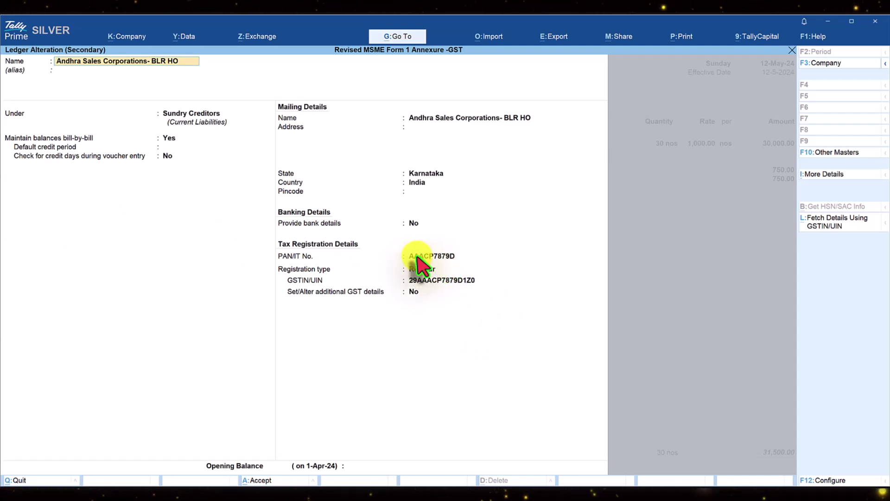
key(Escape)
key(Escape)
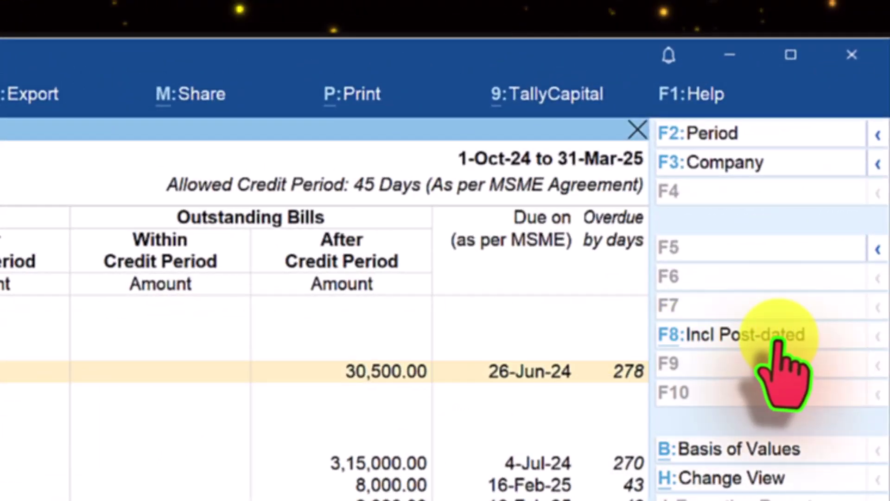
Include post-dated vouchers to add Post-Dated Amount and Final Balance columns
click(778, 343)
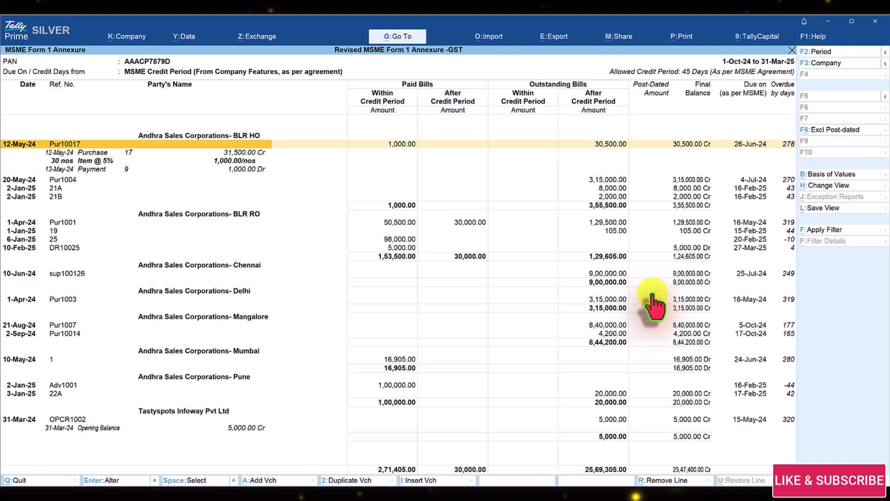
Check the Basis of Values Exclude Bills option unchanged, then return to the PAN-wise summary
click(829, 173)
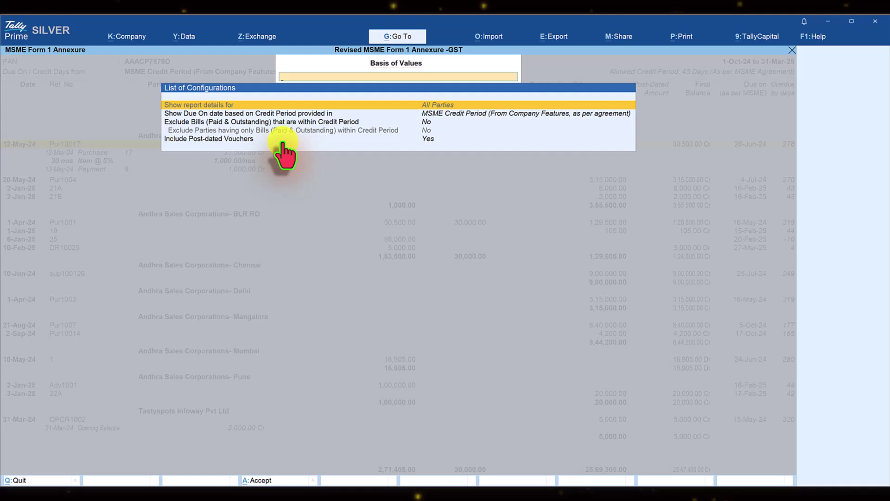
click(283, 122)
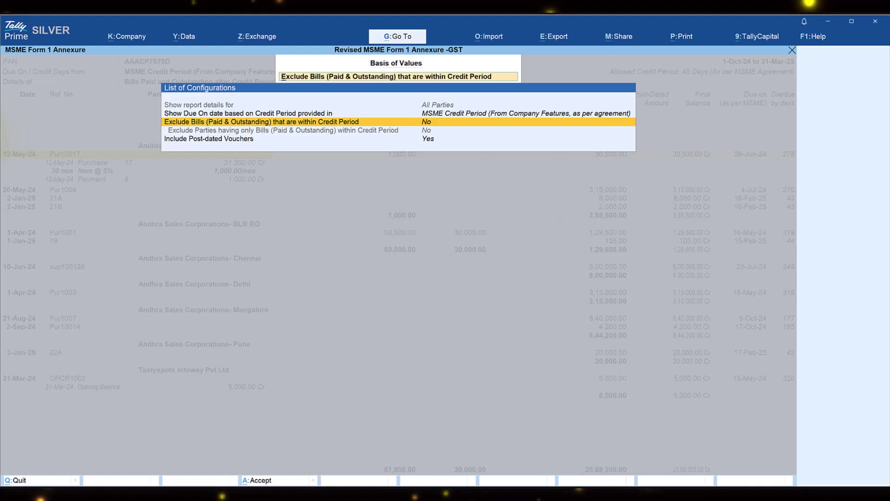
key(ctrl+a)
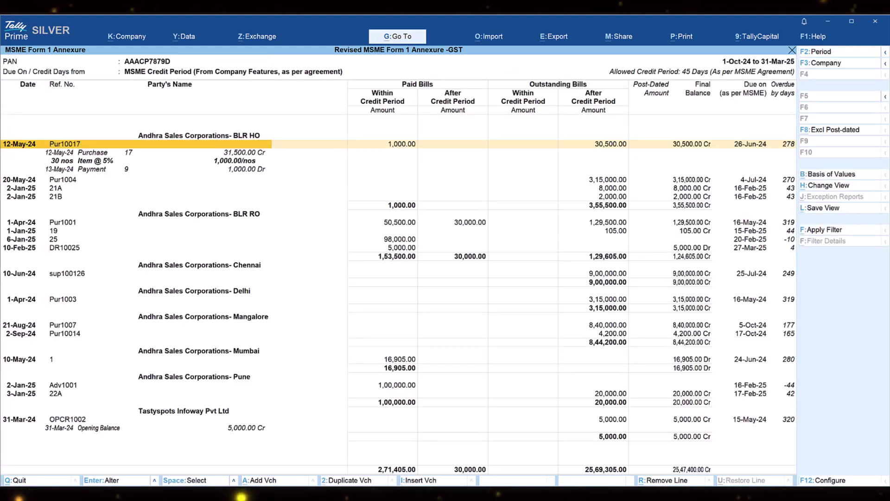
key(Escape)
key(Up)
key(Up)
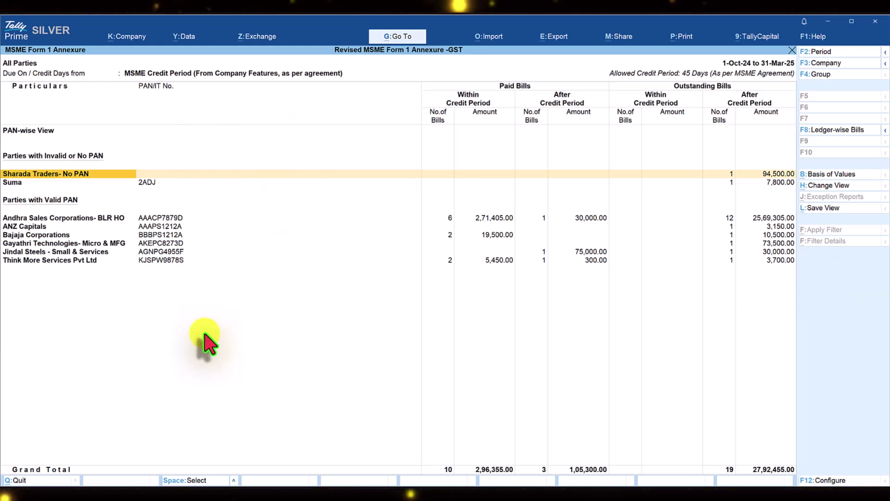
click(834, 130)
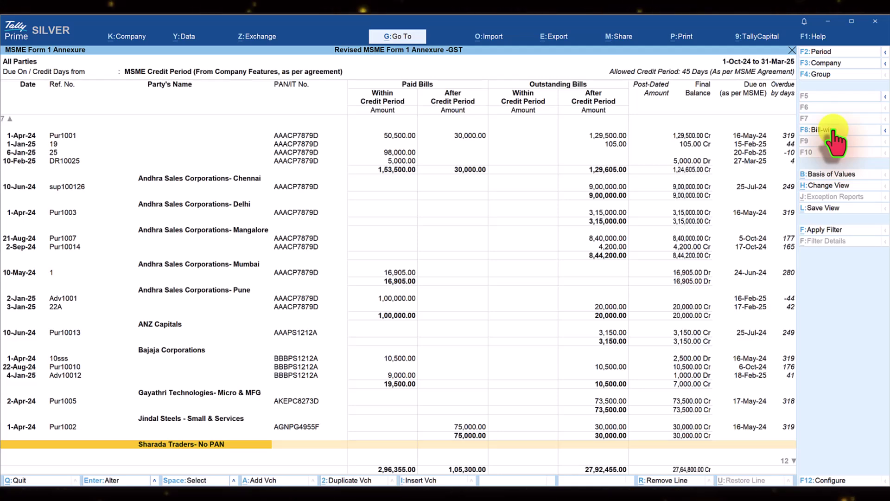
click(829, 134)
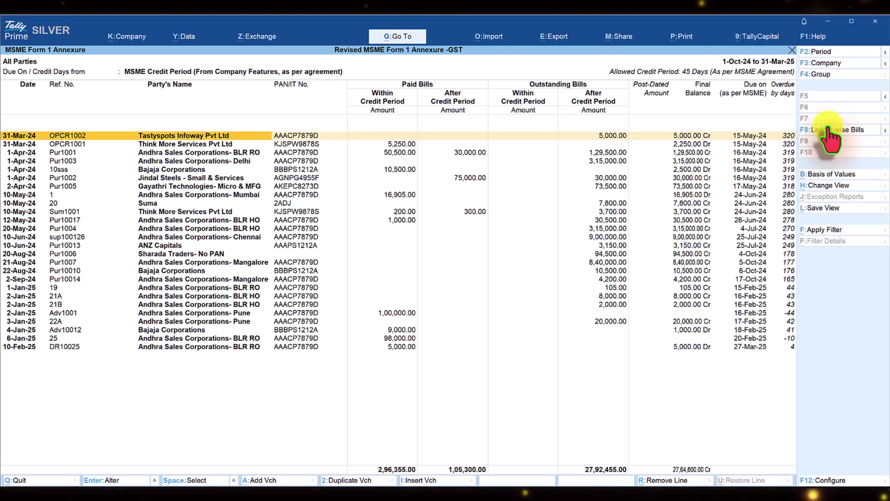
click(884, 130)
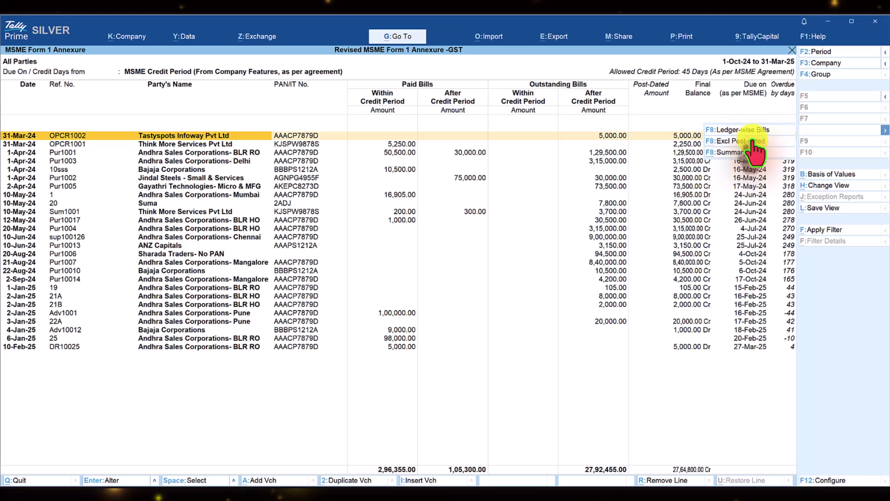
click(726, 152)
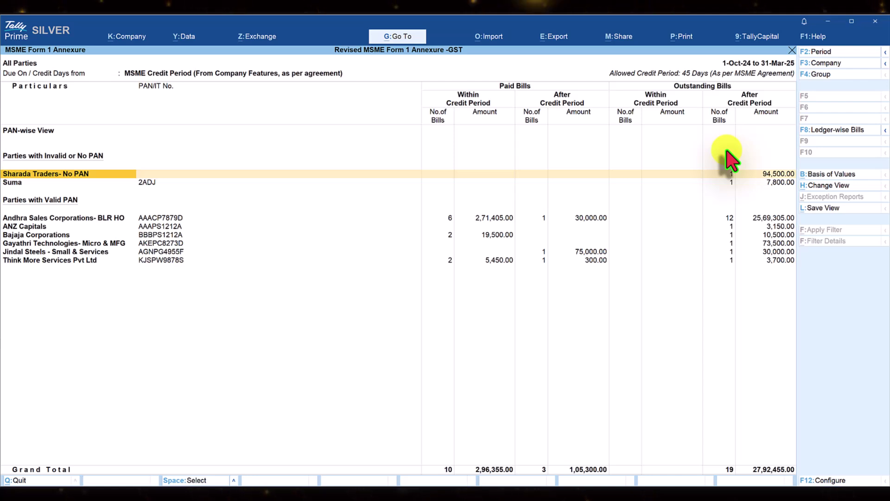